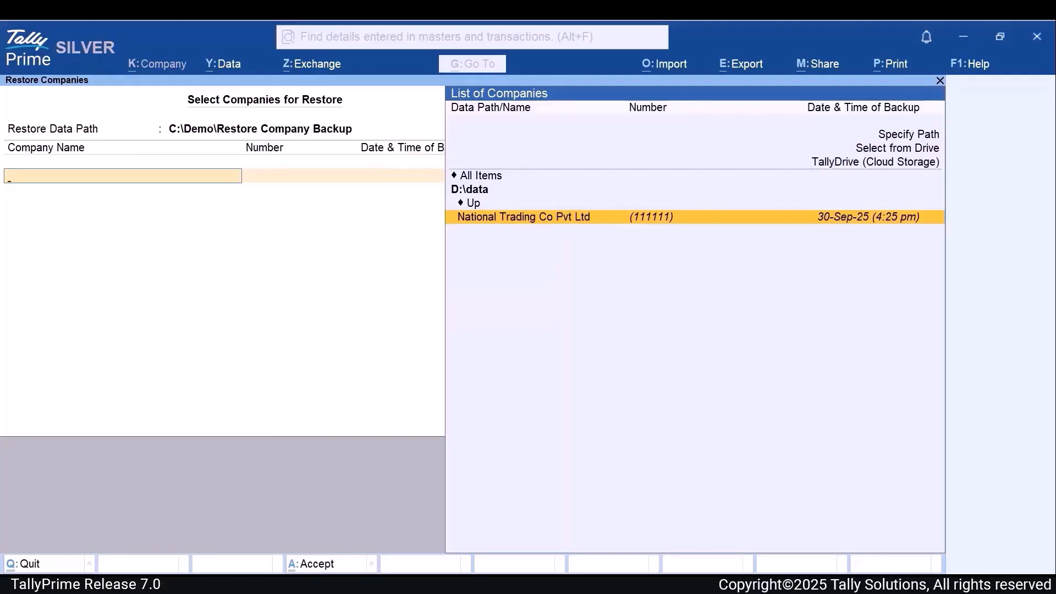
- Choose TallyDrive cloud storage as the source of the company backups to restore
key(Up)
key(Up)
key(Up)
key(Up)
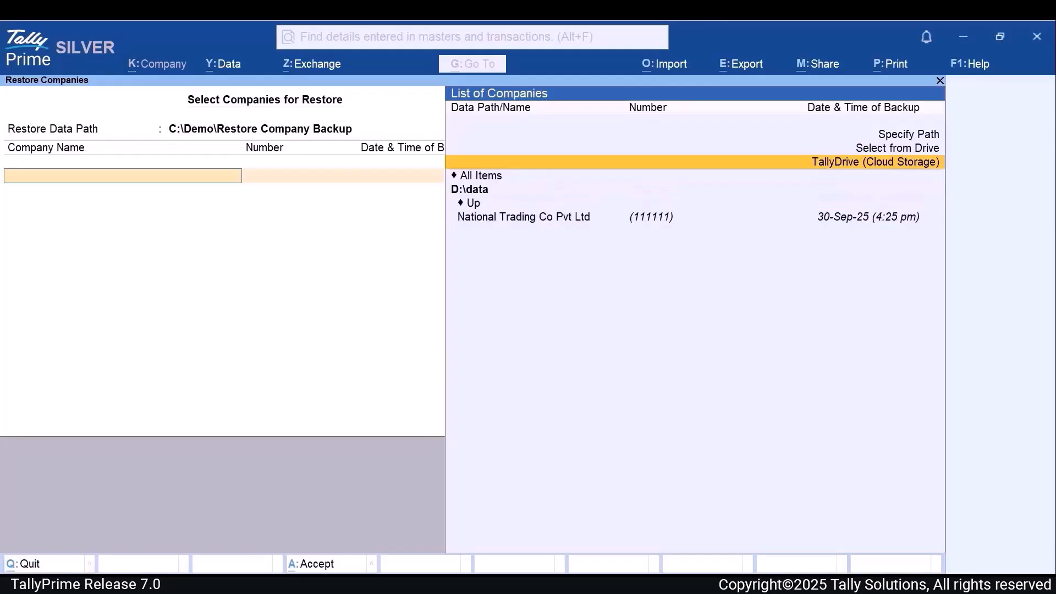
key(Return)
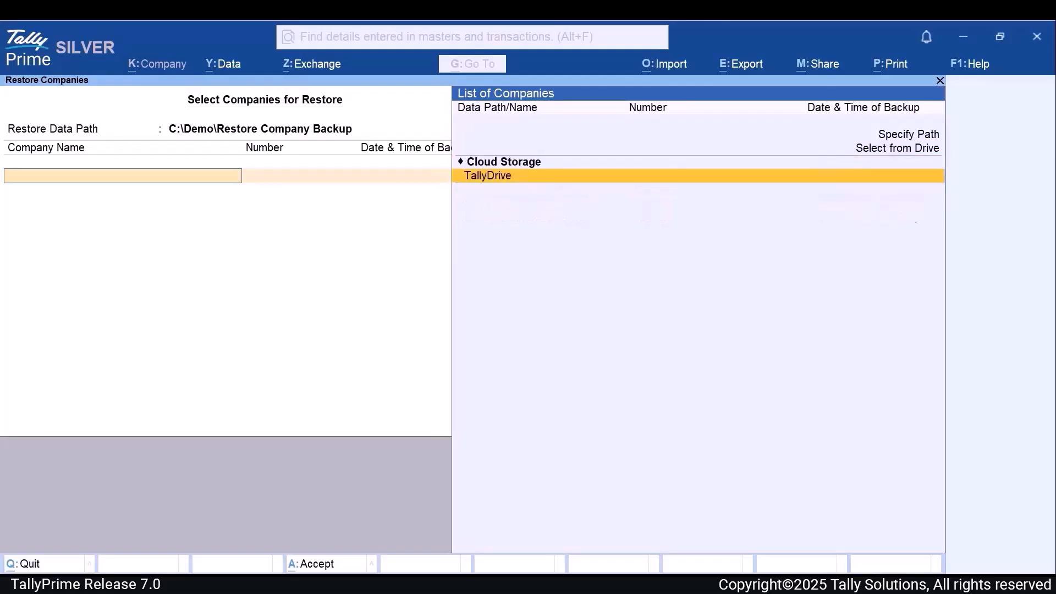
key(Return)
- Log in to TallyDrive with the Tally.NET ID and its password
text(ju)
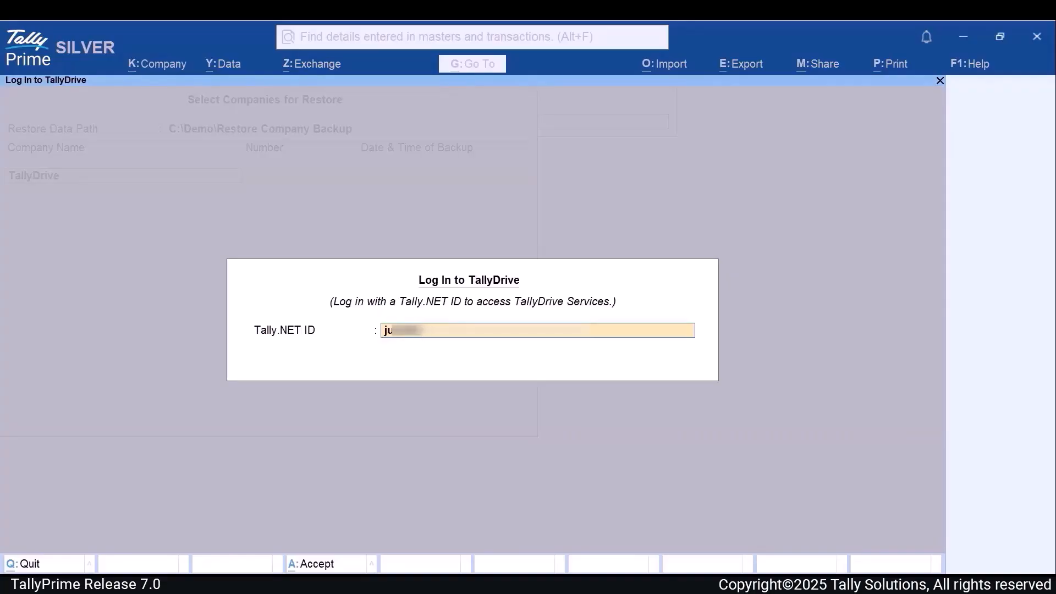
text(...)
key(Return)
text(**********)
key(Return)
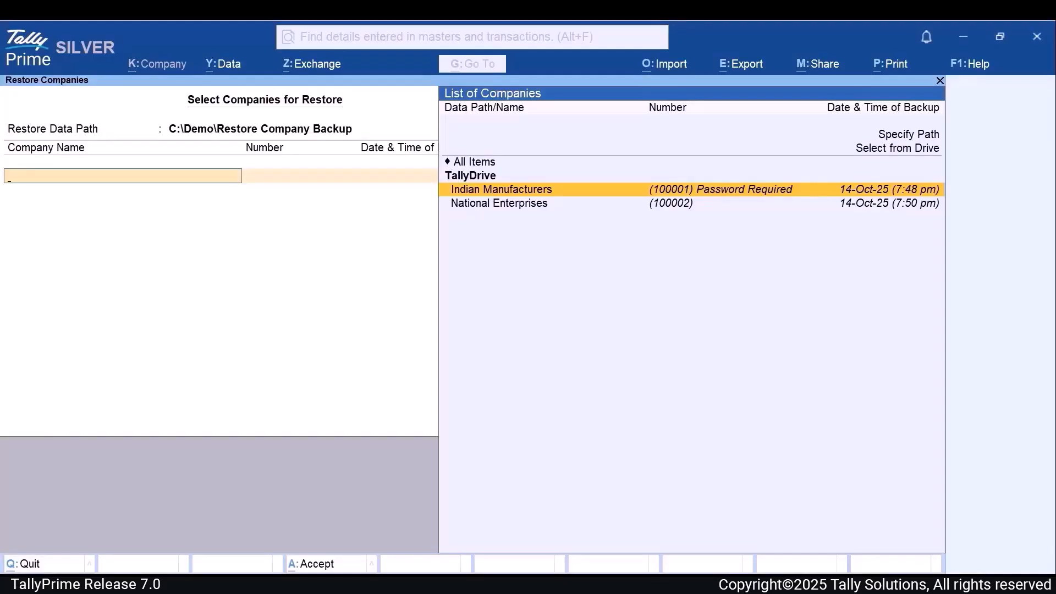
- Restore the 14-Oct-25 (7:48 pm) backup of Indian Manufacturers from TallyDrive, entering the backup password
key(Return)
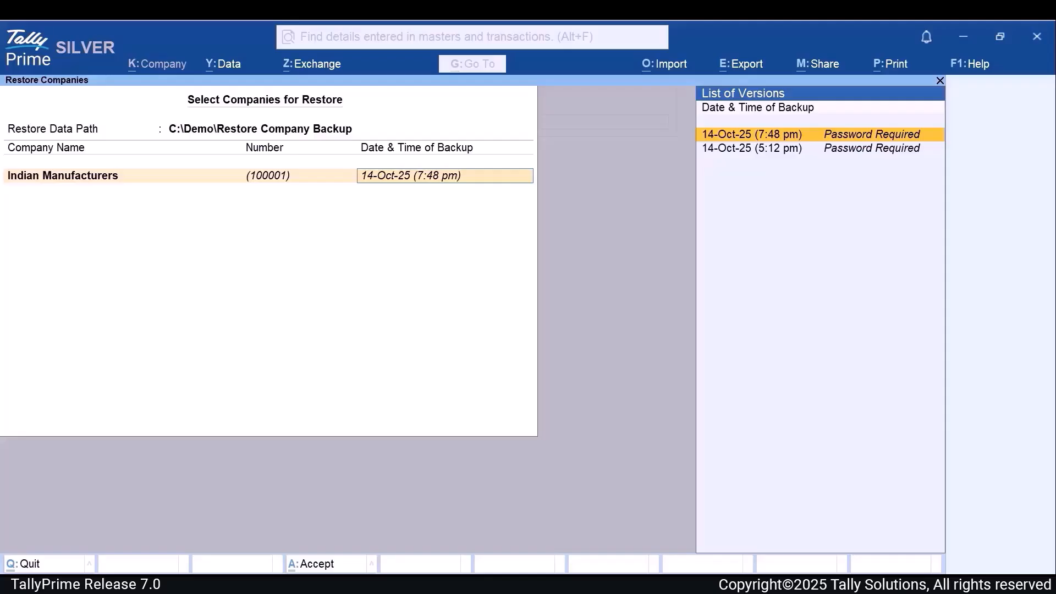
key(Return)
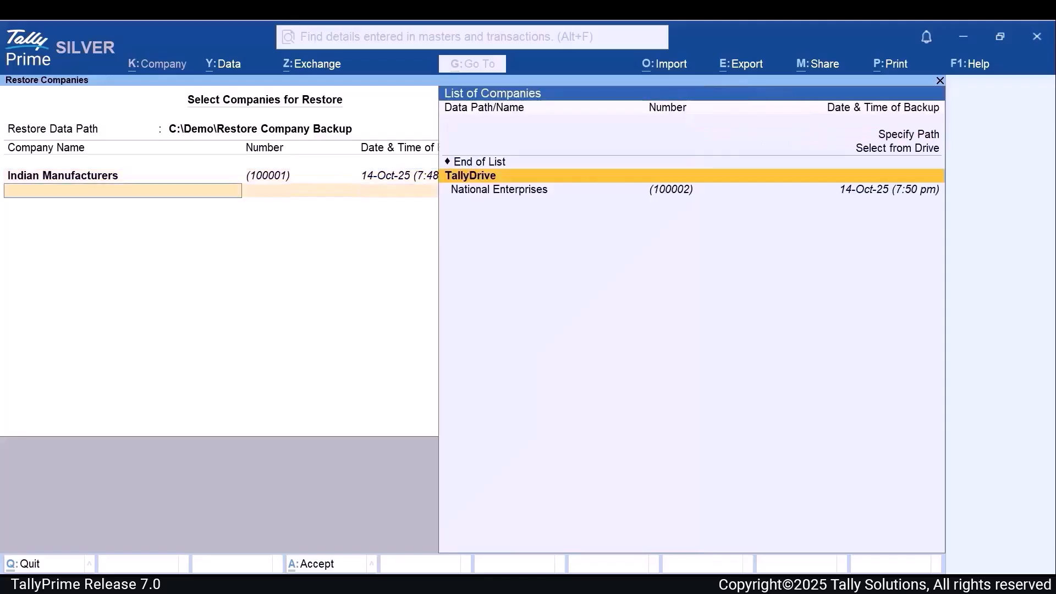
key(Up)
key(Return)
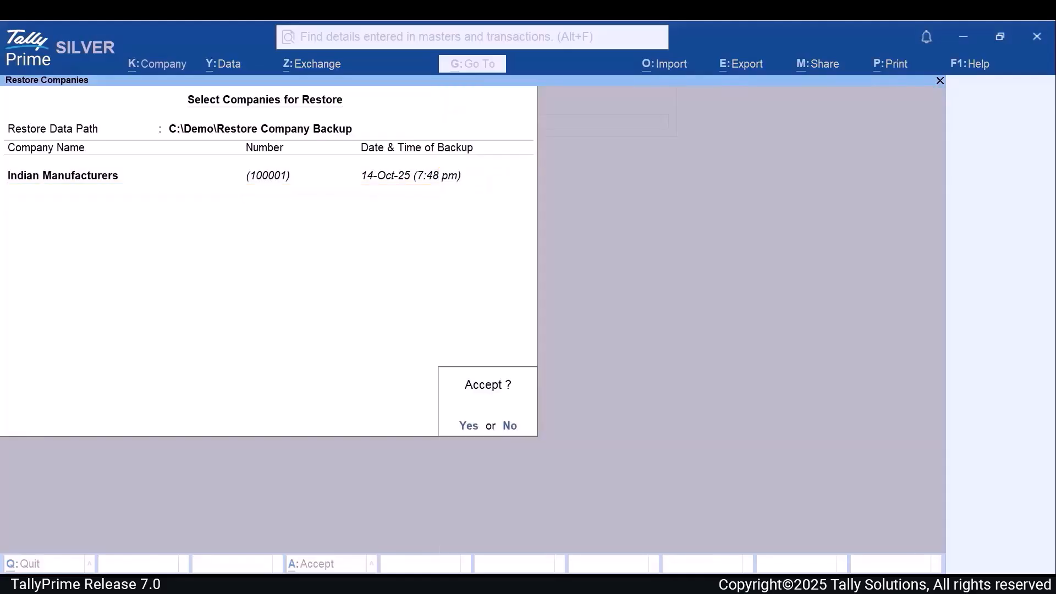
key(Return)
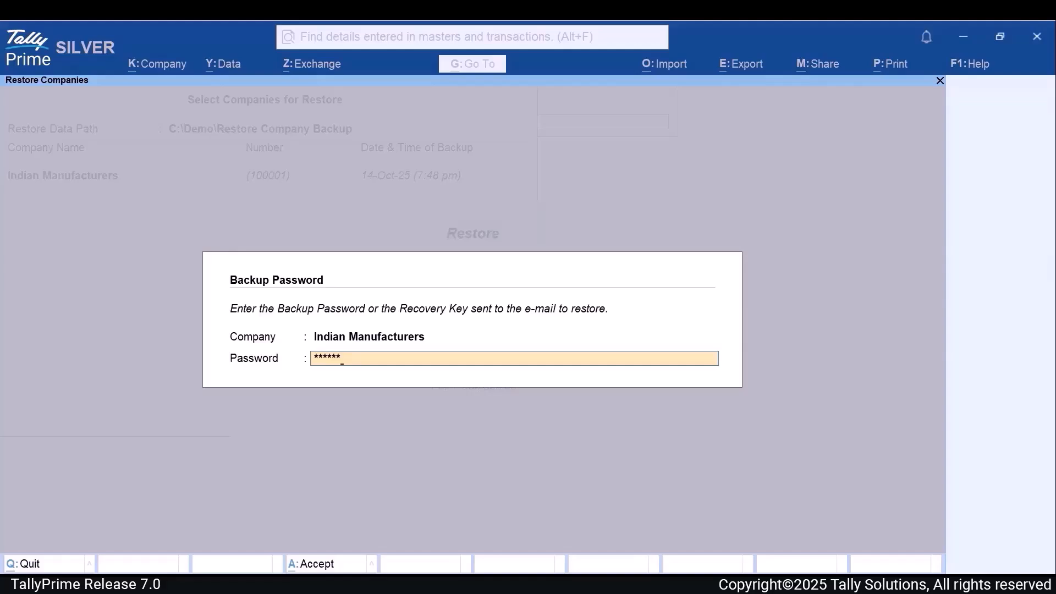
key(Return)
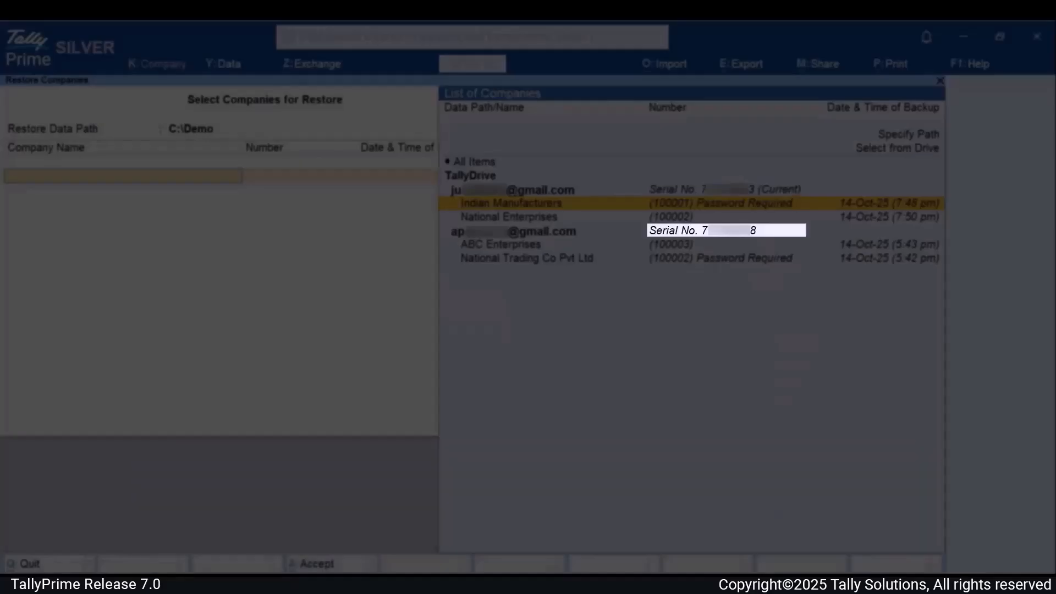
- Select Indian Manufacturers under the current serial number and ABC Enterprises under the other one for restore, and end the company list
key(Return)
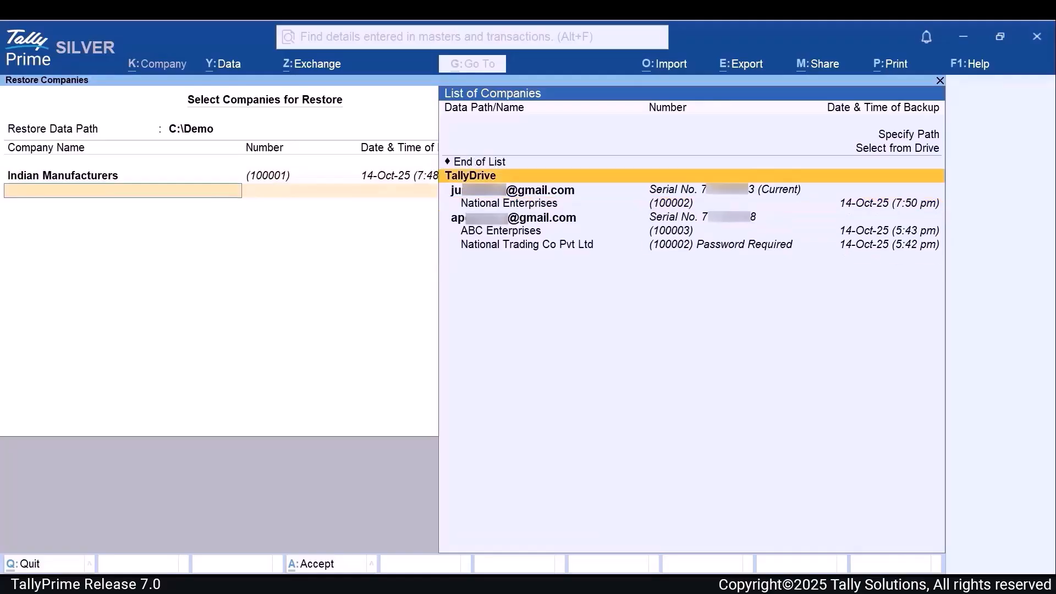
key(Down)
key(Down)
key(Down)
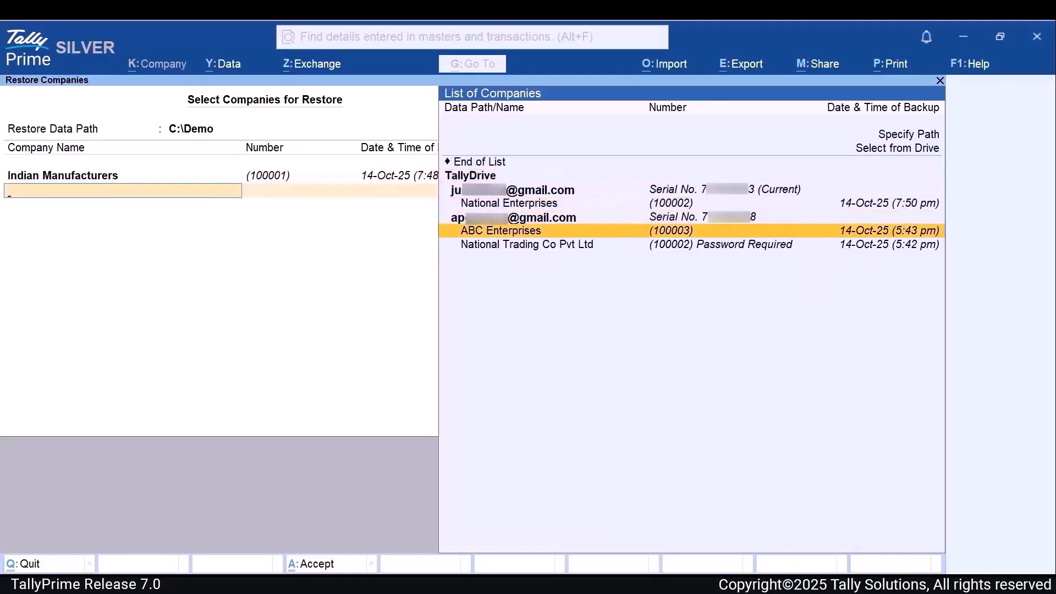
key(Return)
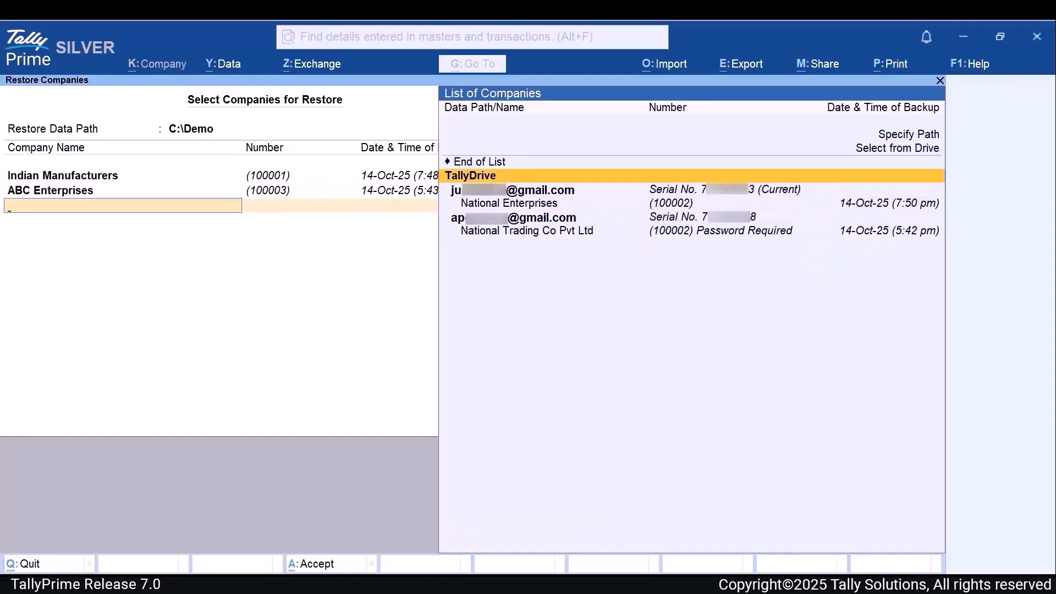
key(Up)
key(Return)
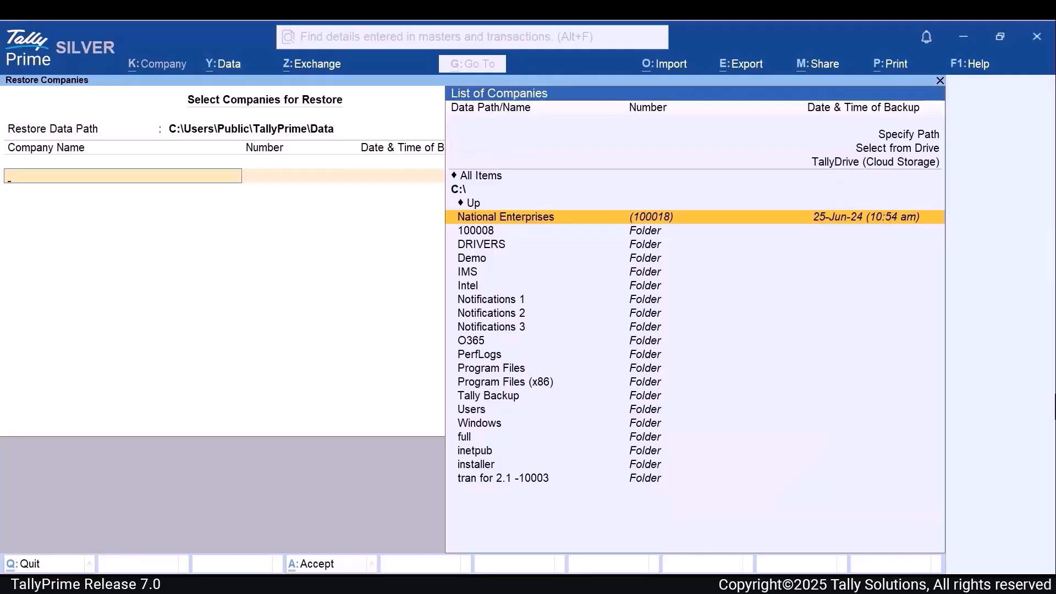
- Browse from drive C to the folder C:\Users\Public in the list of backup locations
key(Down)
key(Down)
key(Down)
key(Down)
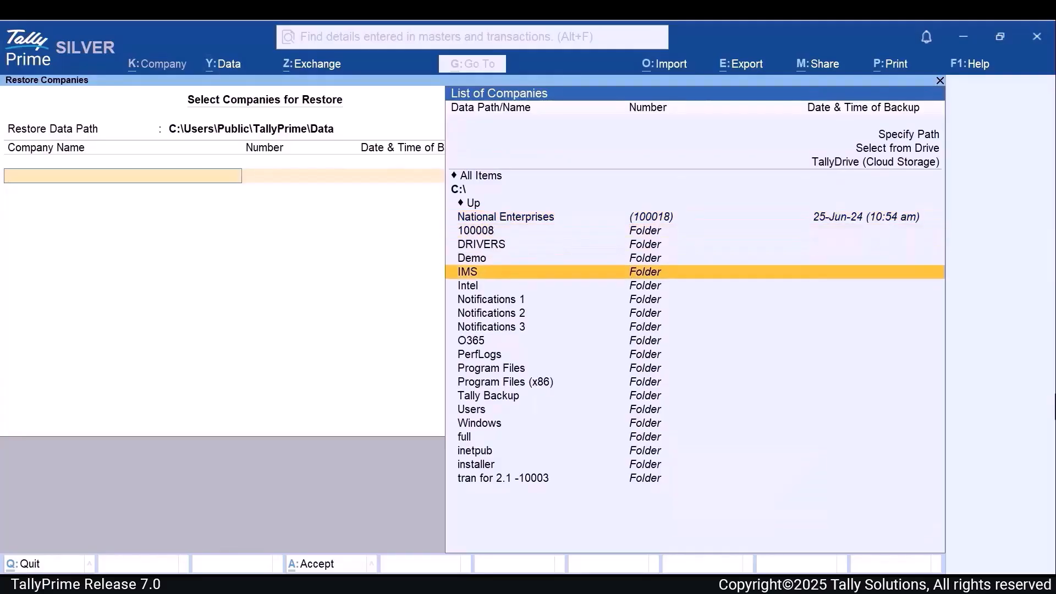
key(Down)
key(Down)
key(Down)
key(Down)
key(Down)
key(Down)
key(Down)
key(Down)
key(Down)
key(Down)
key(Return)
key(Down)
key(Down)
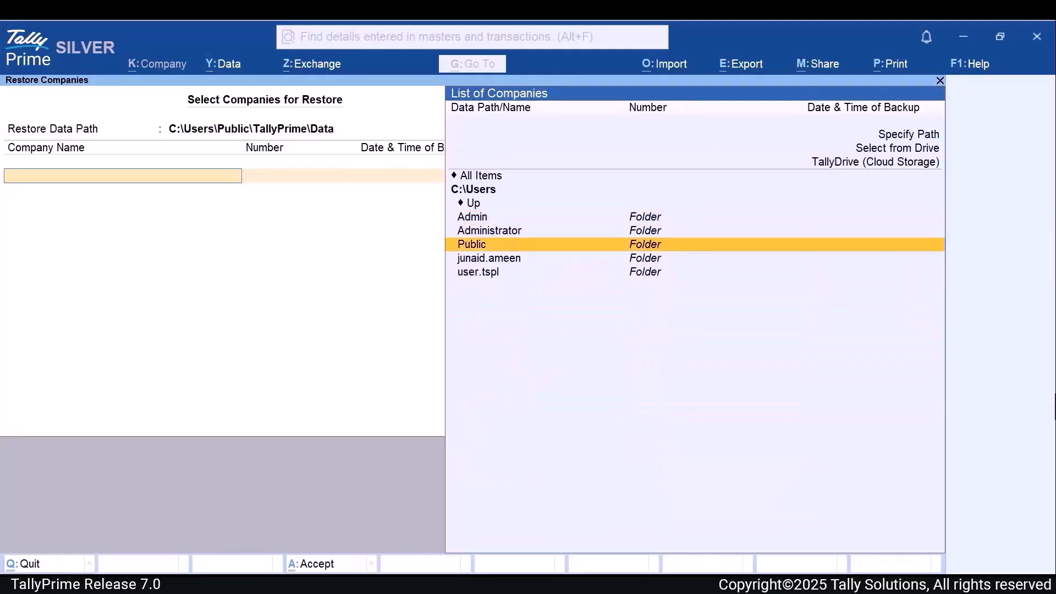
key(Return)
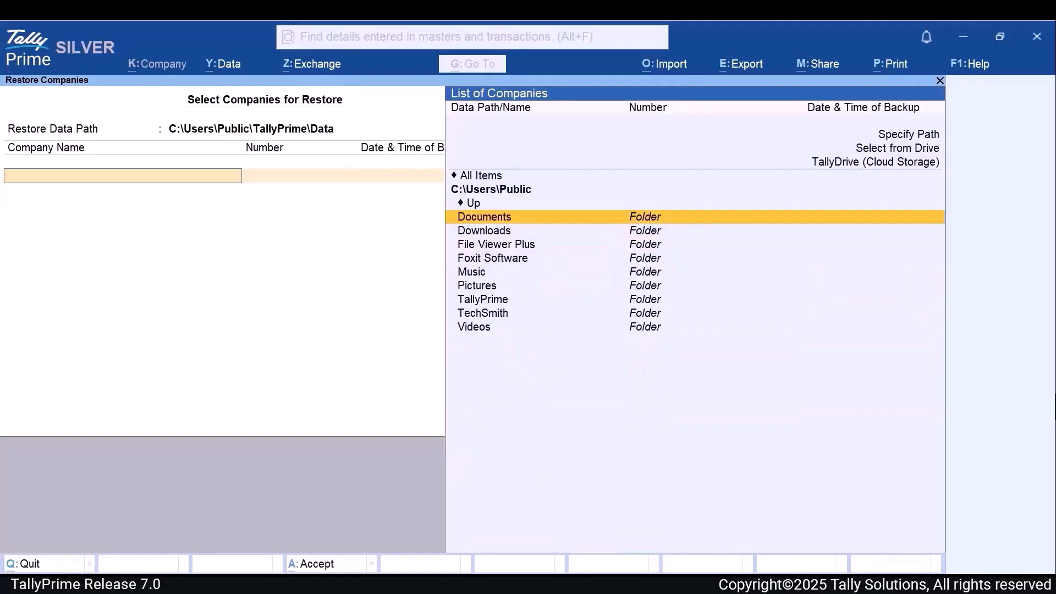
- Open the Downloads folder inside TallyPrime\Data to list the downloaded backups
key(Down)
key(Down)
key(Down)
key(Down)
key(Down)
key(Down)
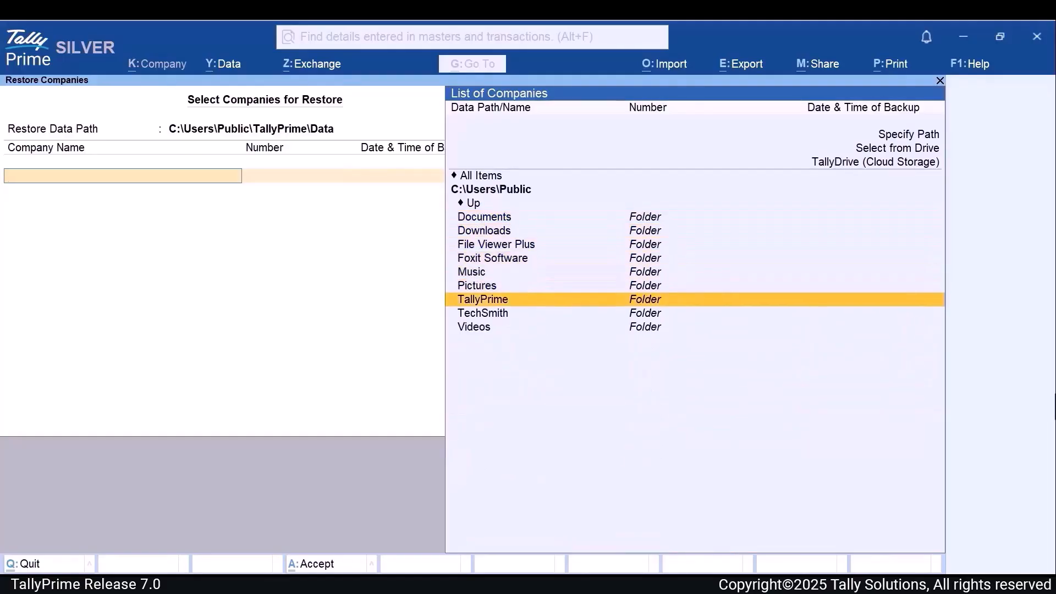
key(Return)
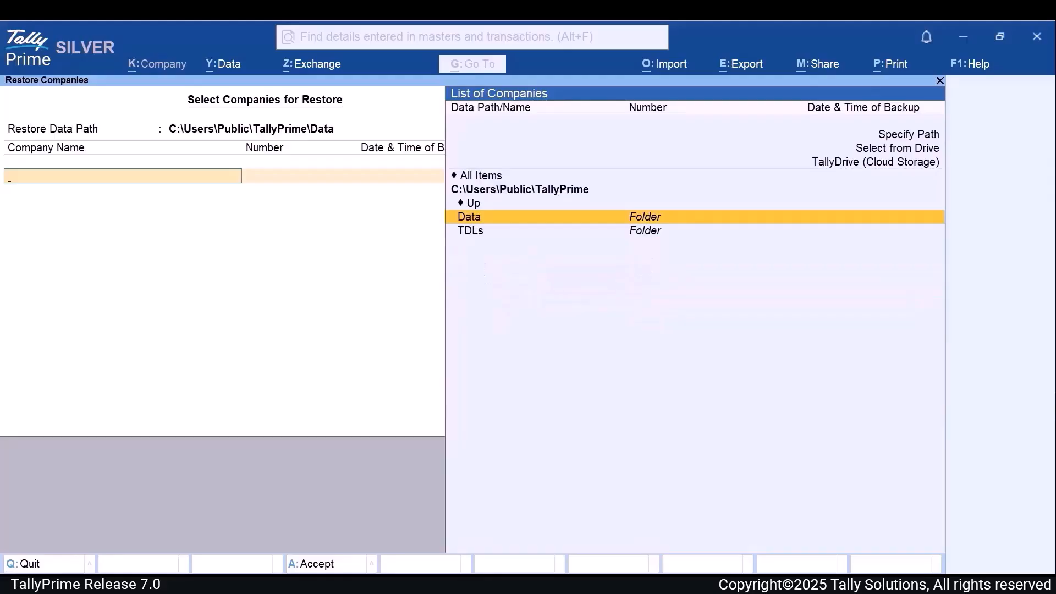
key(Return)
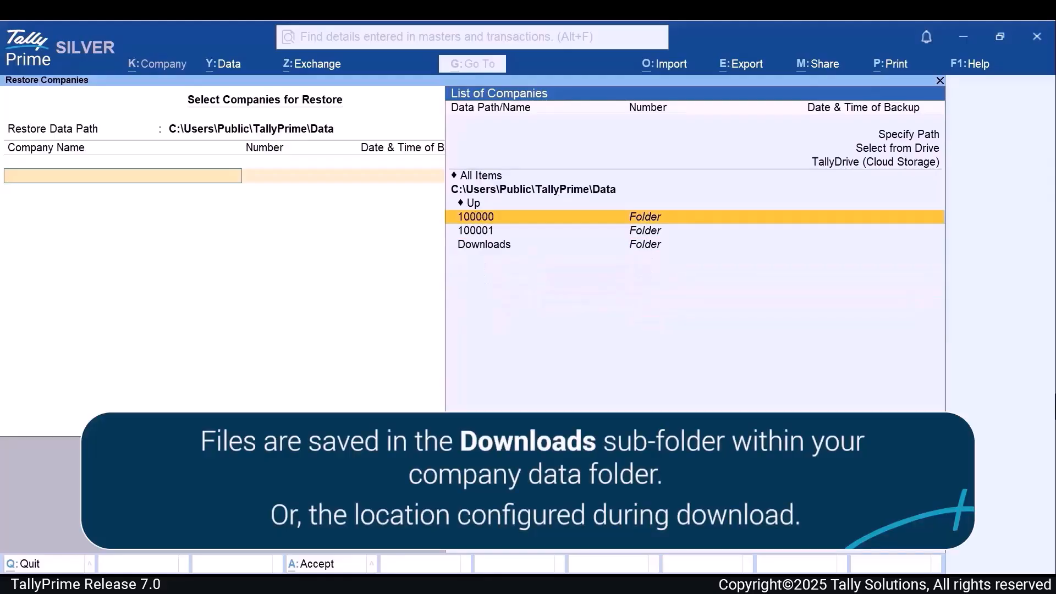
key(Down)
key(Down)
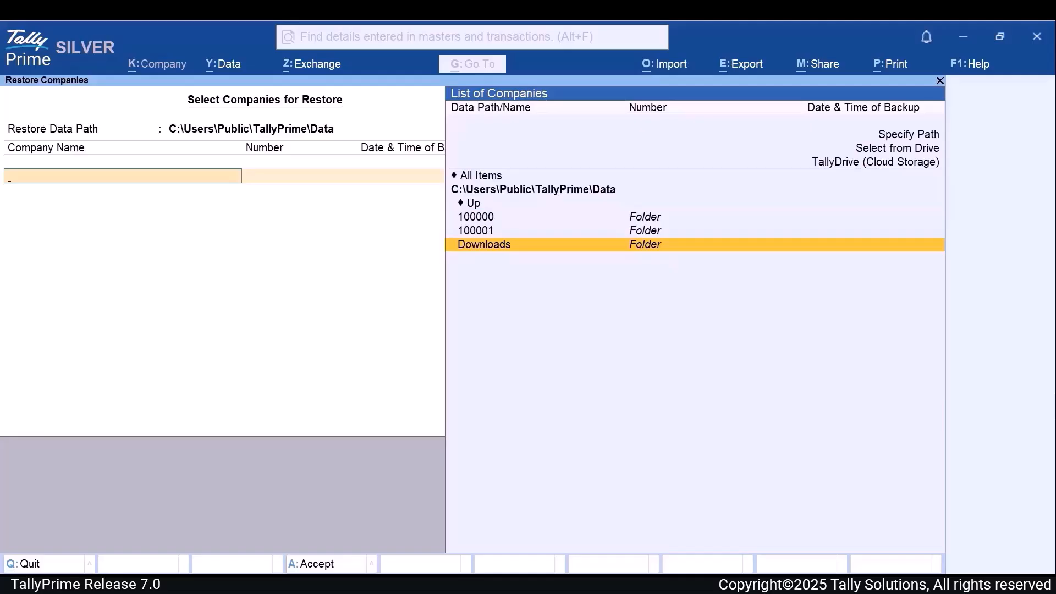
key(Return)
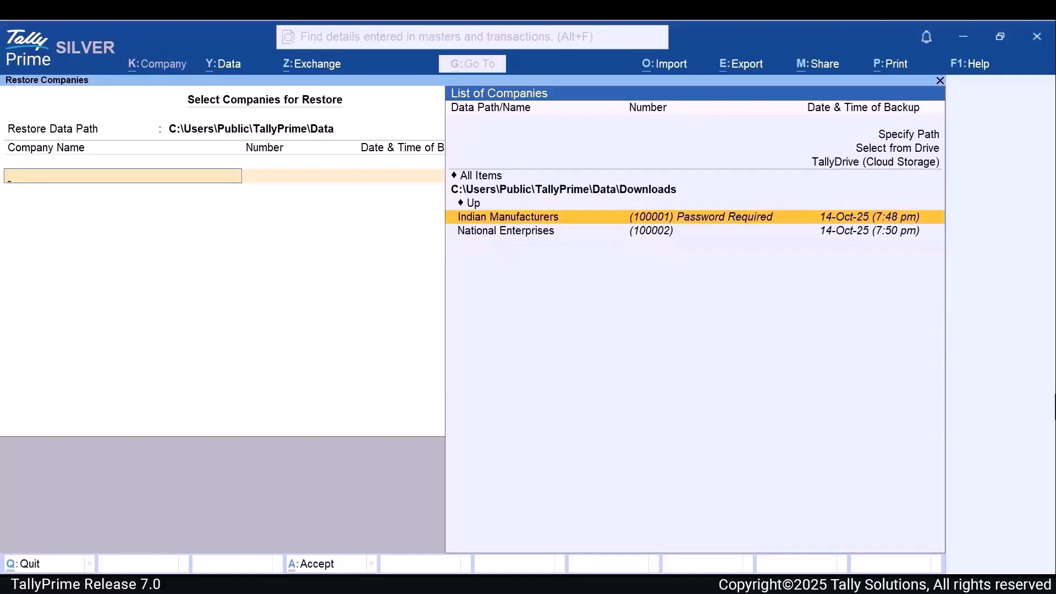
- Restore the 14-Oct-25 (7:48 pm) version of Indian Manufacturers from the Downloads folder, entering the backup password
key(Return)
key(Down)
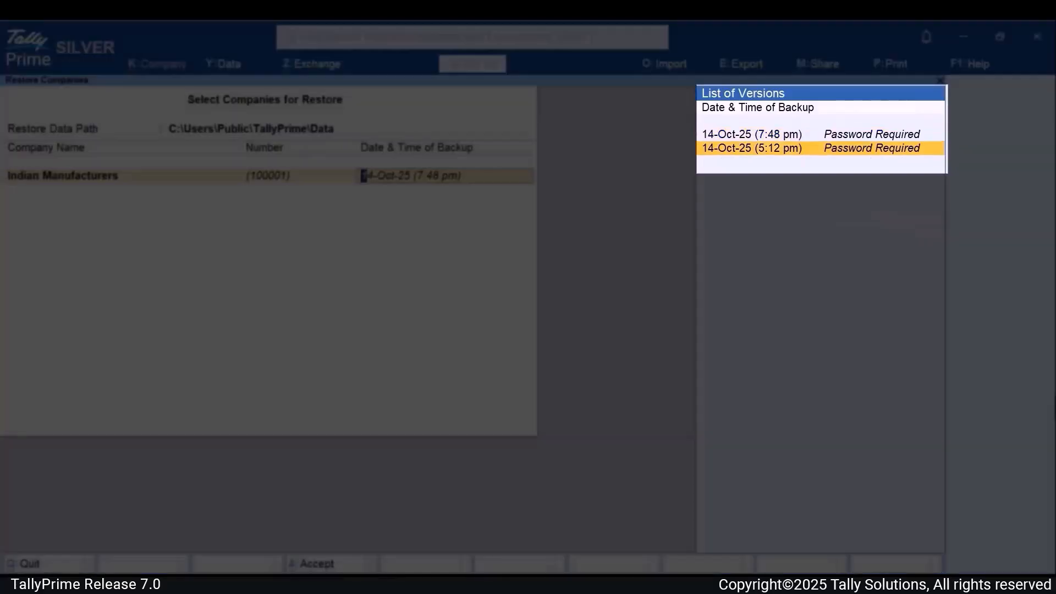
key(Up)
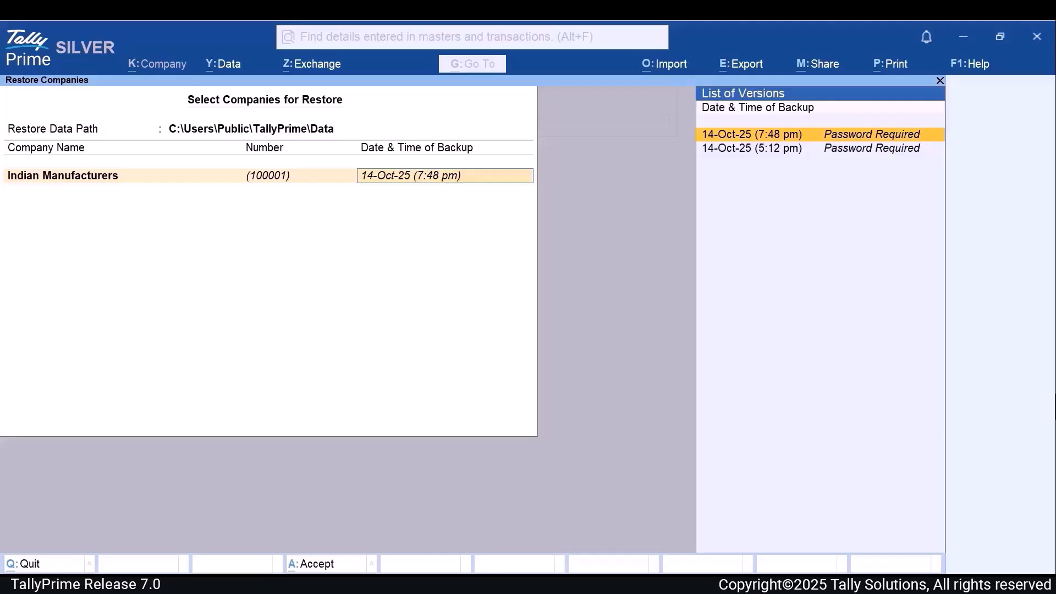
key(Return)
key(Up)
key(Up)
key(Up)
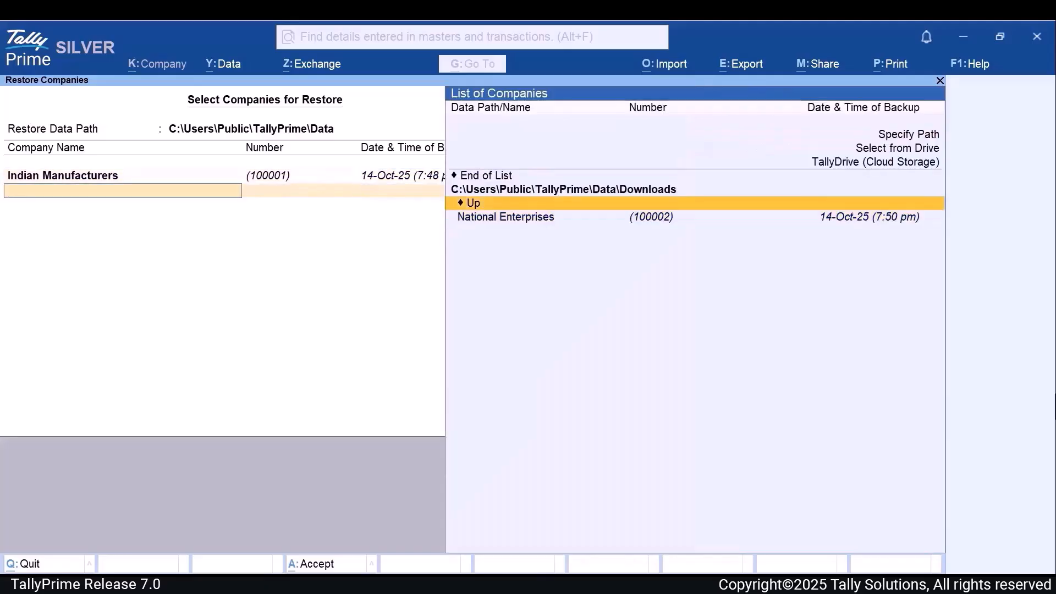
key(Return)
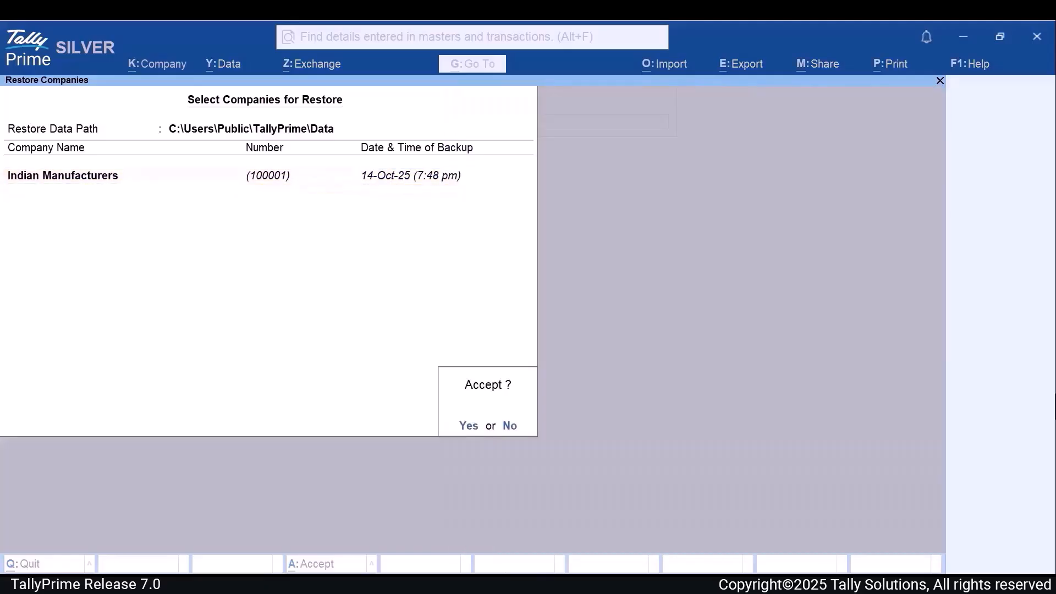
key(Return)
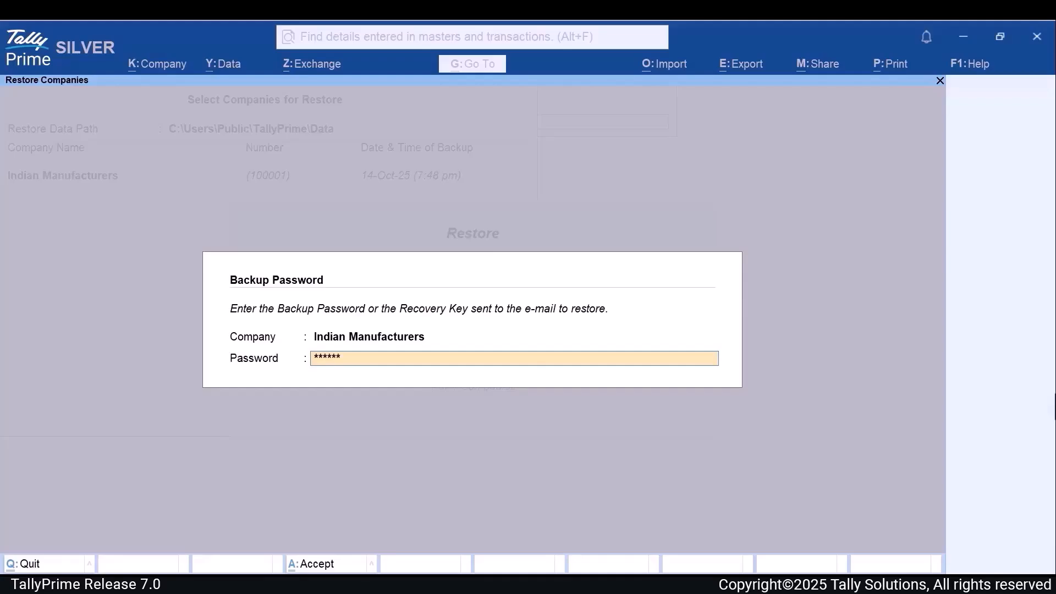
key(Return)
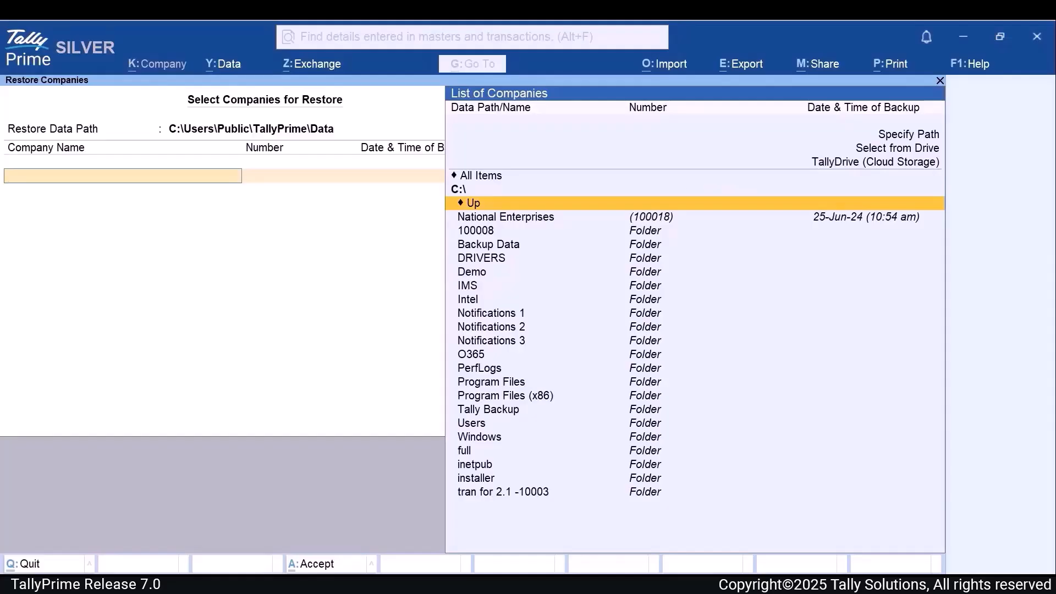
- Open the folder C:\Backup Data as the source of the company backups
key(Down)
key(Down)
key(Down)
key(Return)
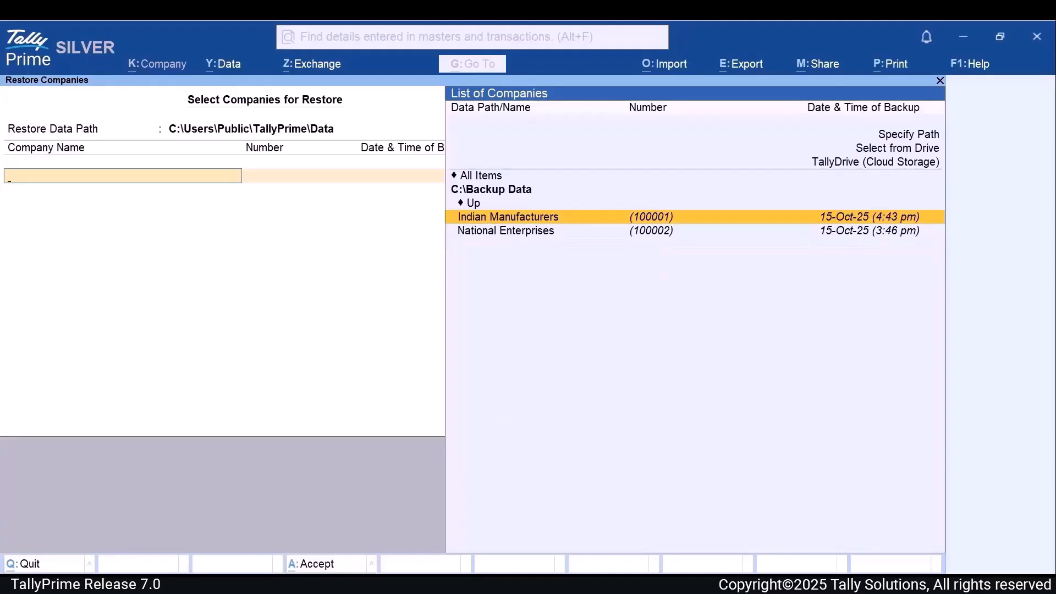
- Restore the 15-Oct-25 (4:43 pm) version of Indian Manufacturers from C:\Backup Data, and close the company selection list
key(Return)
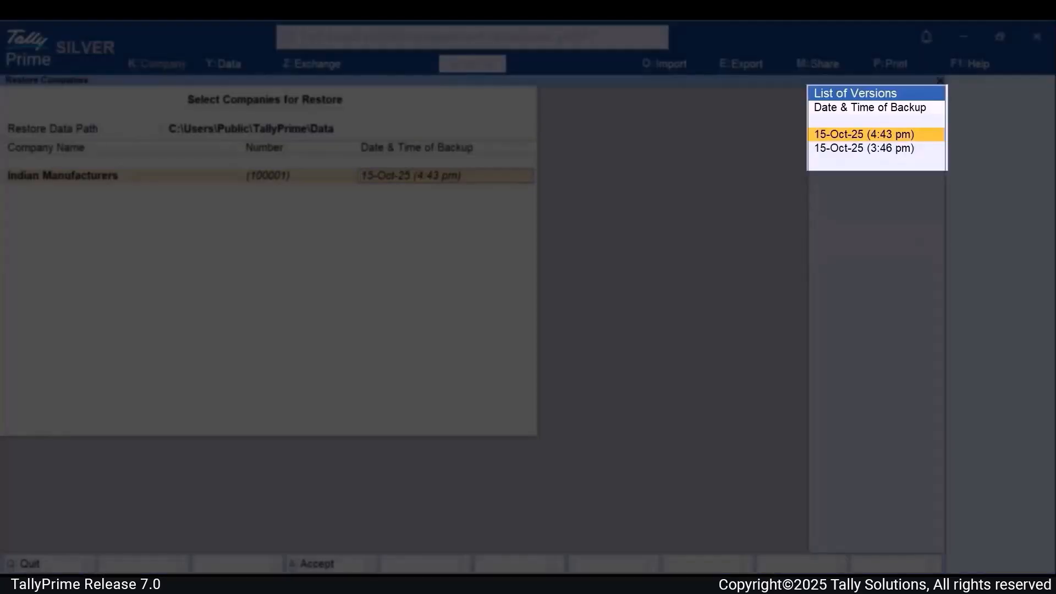
key(Down)
key(Up)
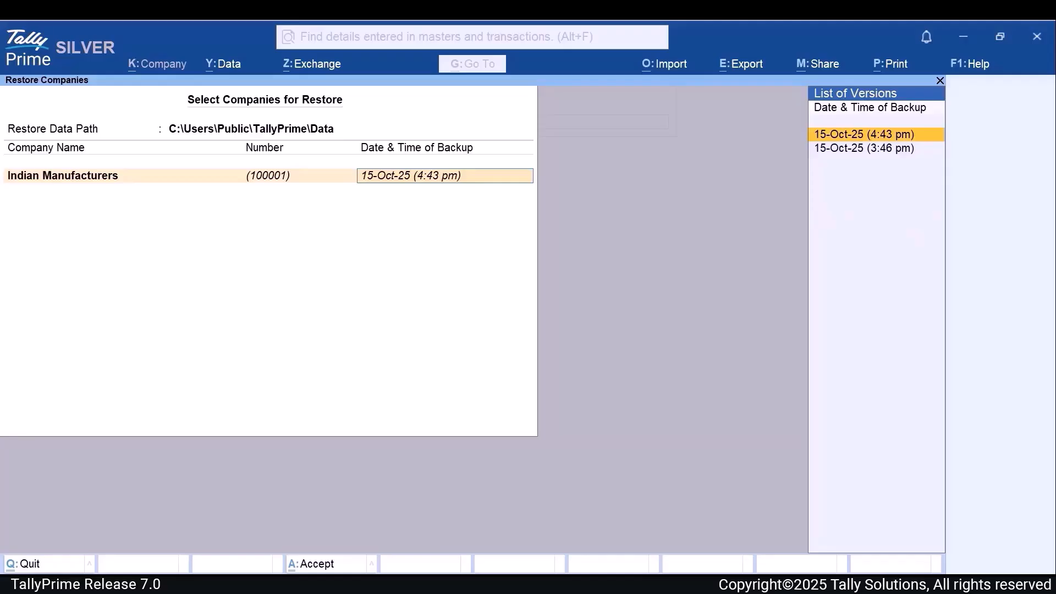
key(Return)
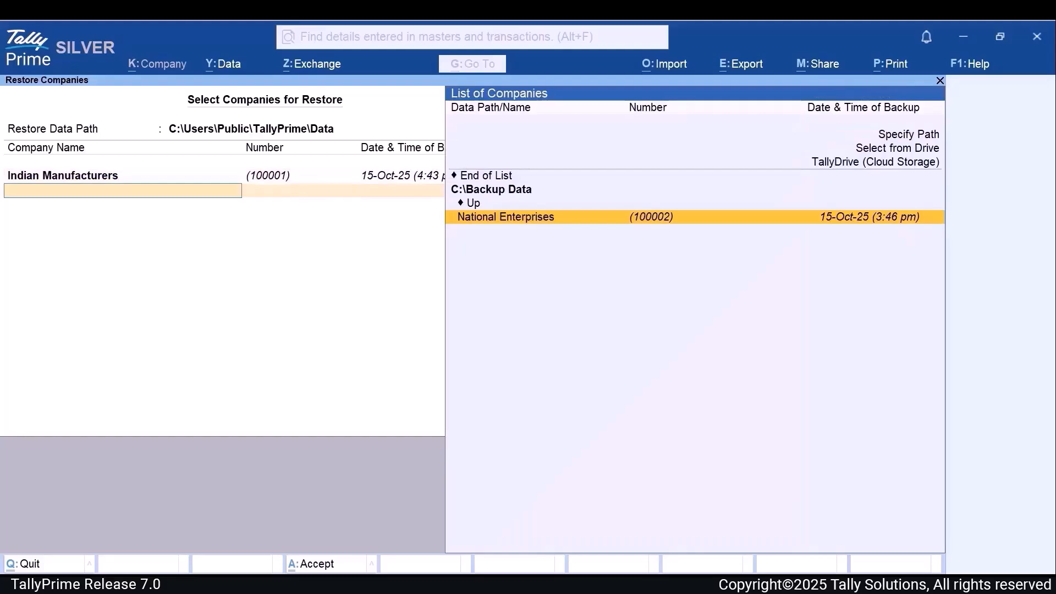
key(Up)
key(Up)
key(Return)
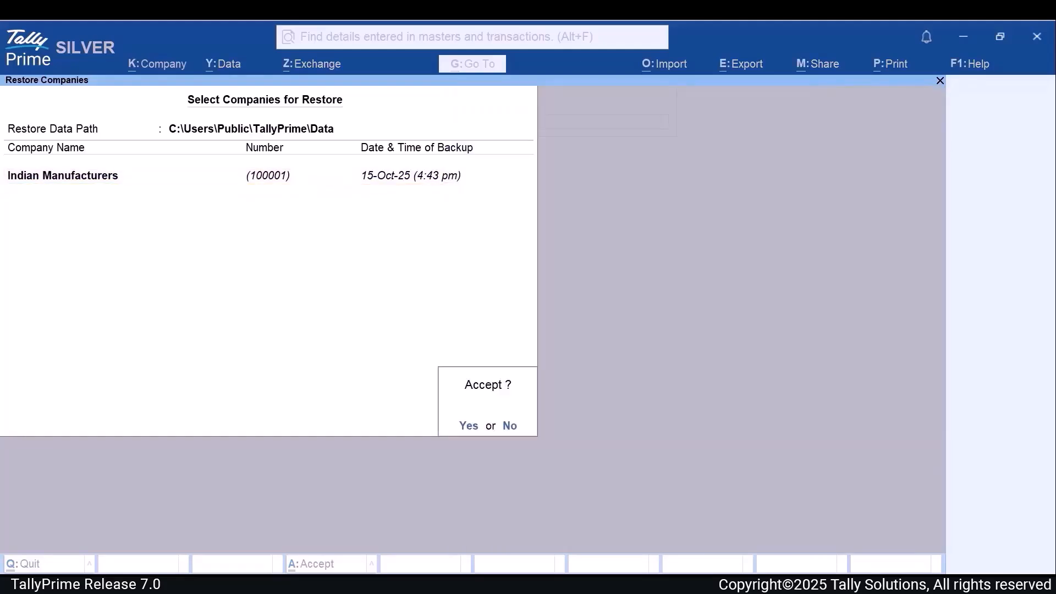
key(Return)
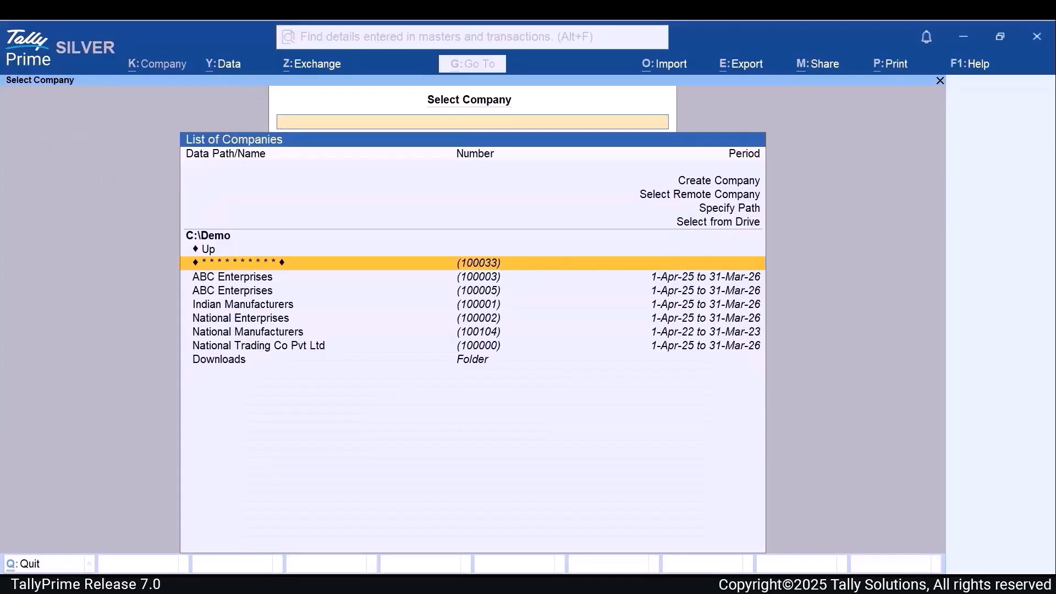
key(Escape)
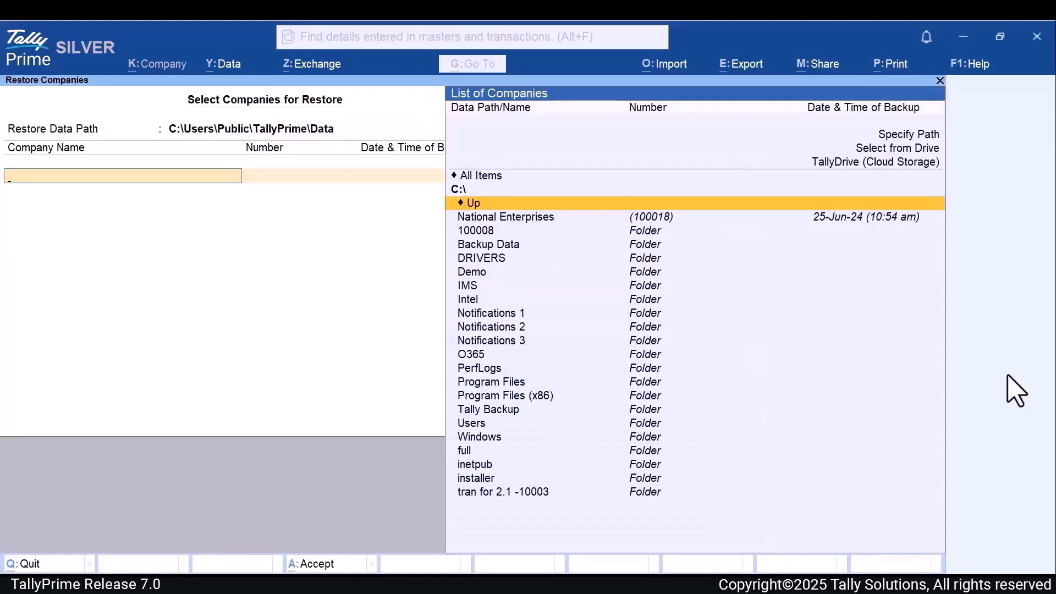
- Open the Backup Data folder on drive C again for another restore
key(Down)
key(Down)
key(Down)
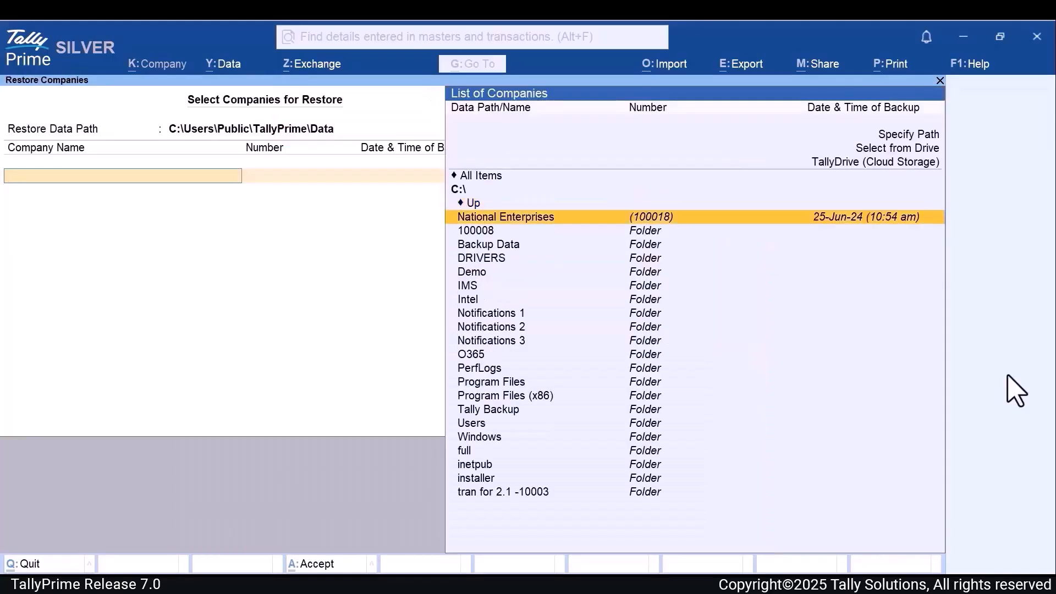
key(Return)
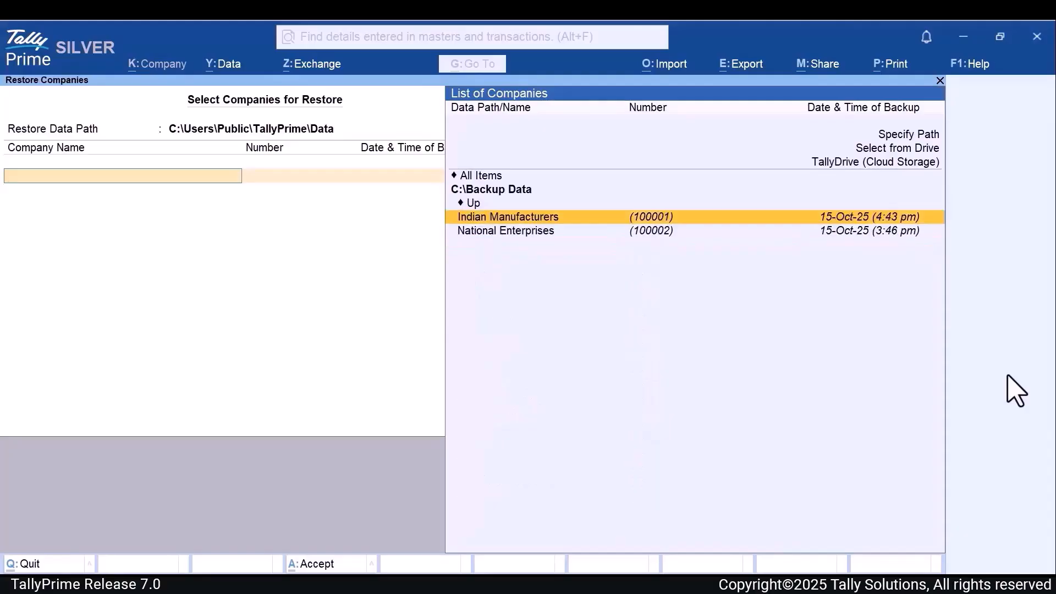
- Restore the 15-Oct-25 (4:43 pm) version of Indian Manufacturers, replacing the existing company data folder
key(Return)
key(Return)
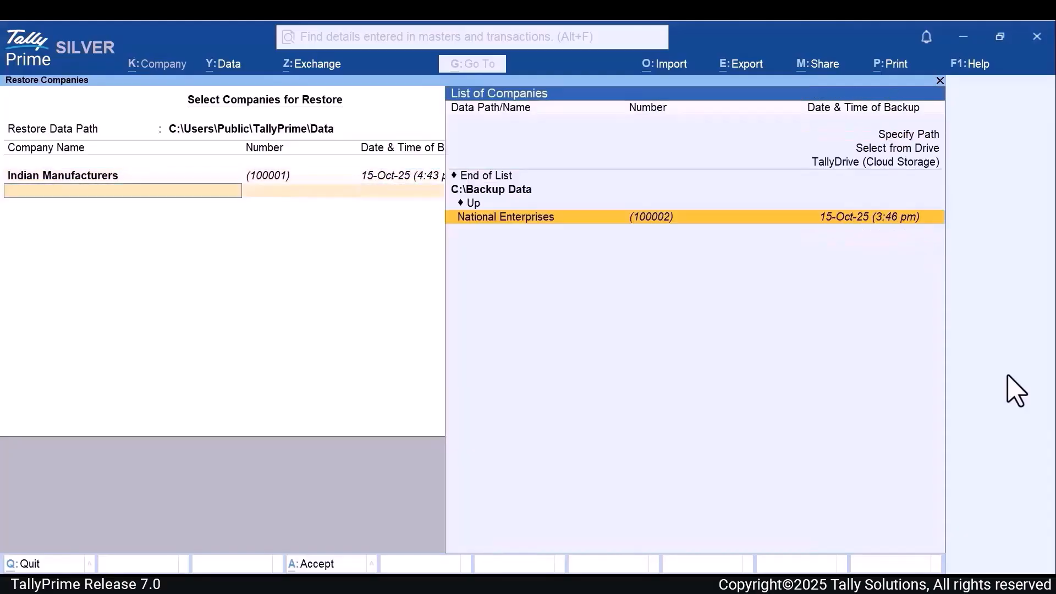
key(Up)
key(Up)
key(Return)
key(Return)
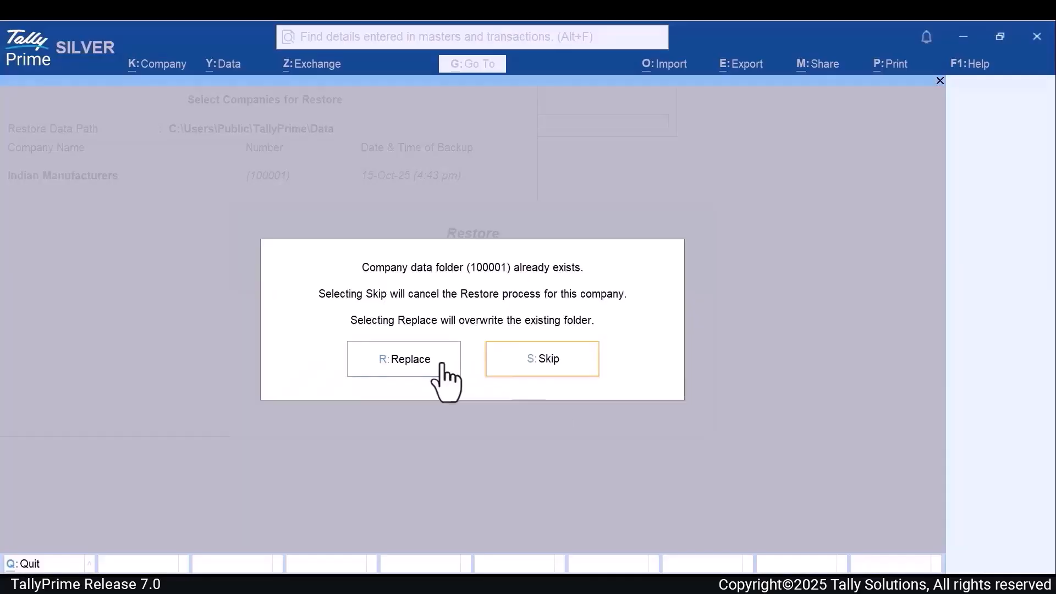
click(443, 365)
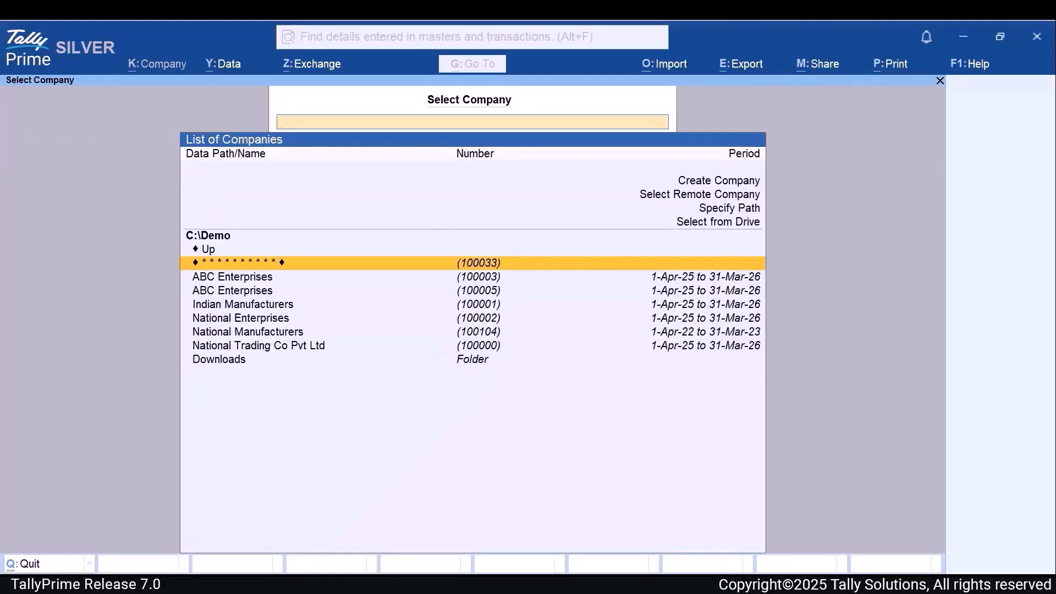
key(Return)
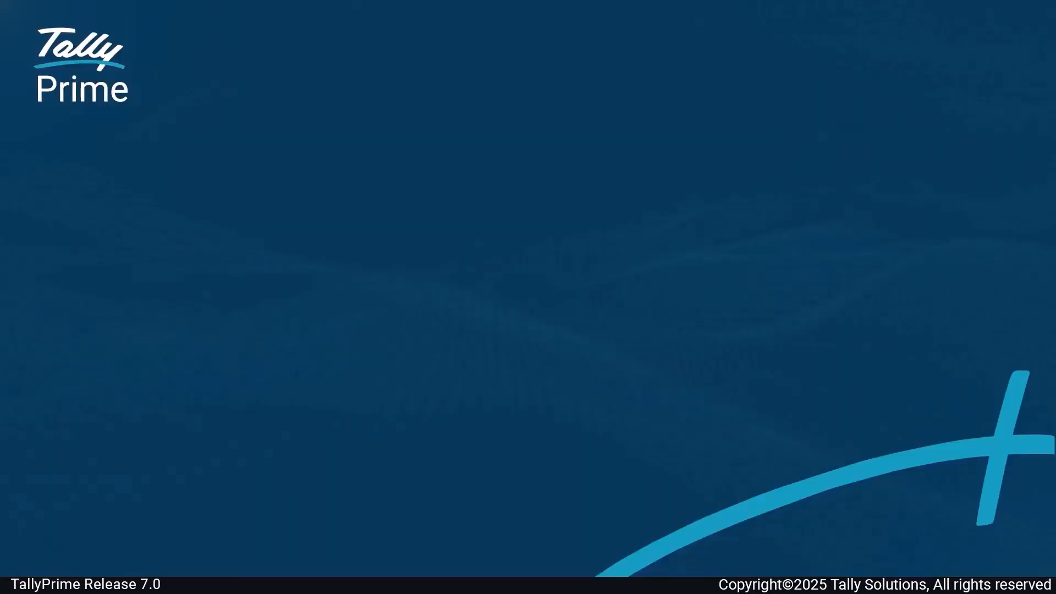